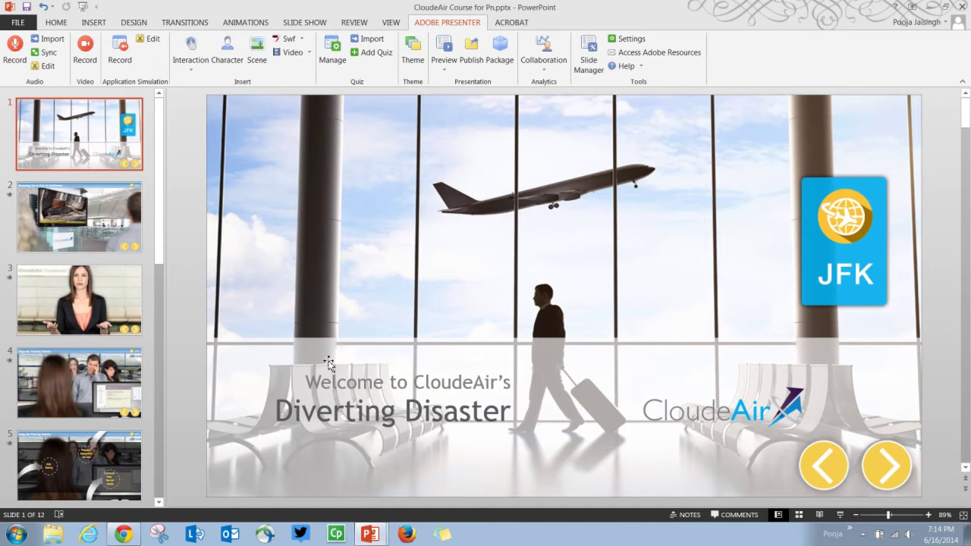
Review slide 10 (Question 1) and slide 11 (Question 2) in PowerPoint.
scroll(54, 326, down, 7)
click(54, 326)
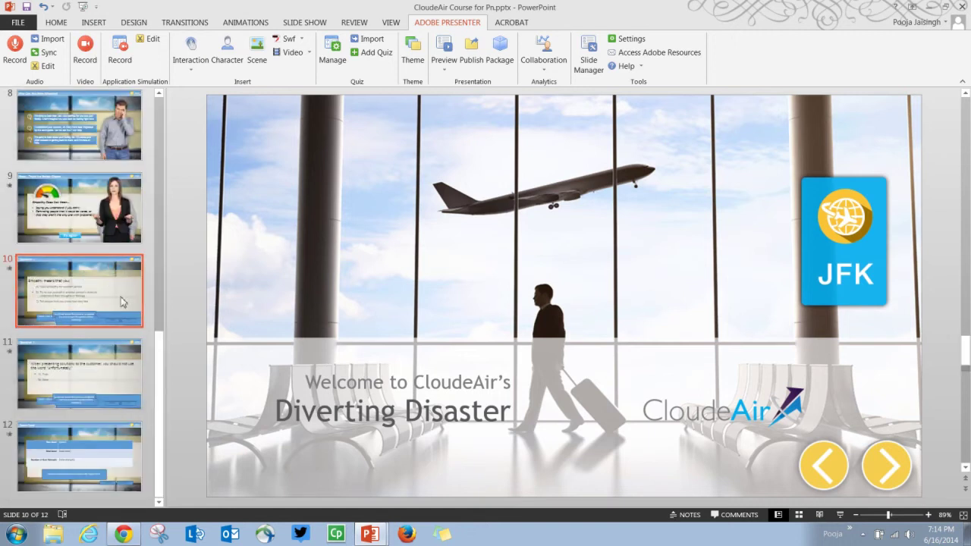
click(89, 391)
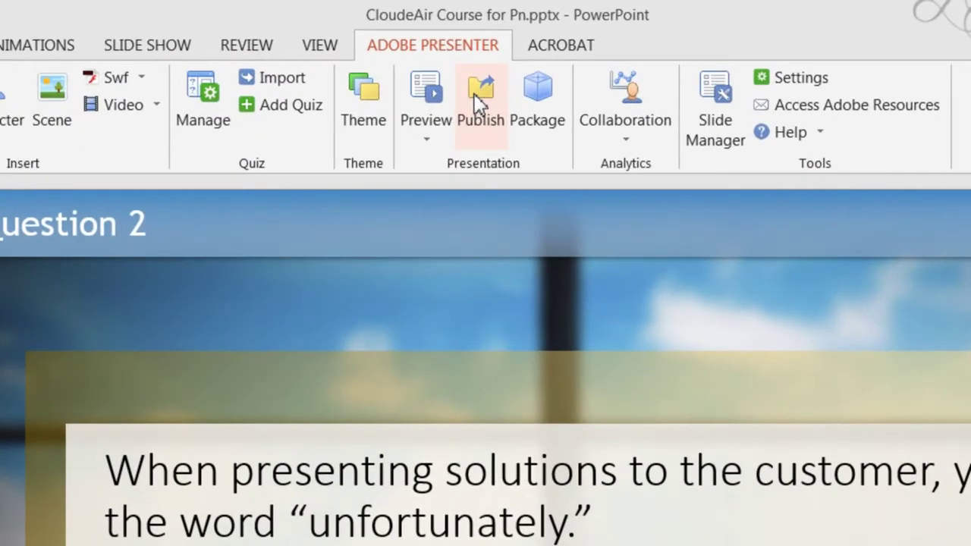
In the Adobe Presenter publish options, switch the format to HTML5, then back to Both.
click(478, 97)
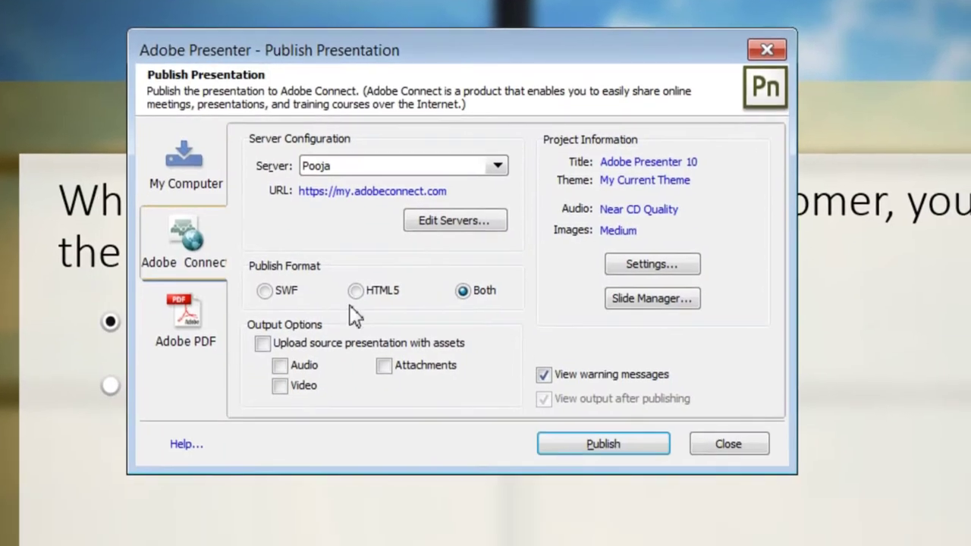
click(356, 292)
click(477, 296)
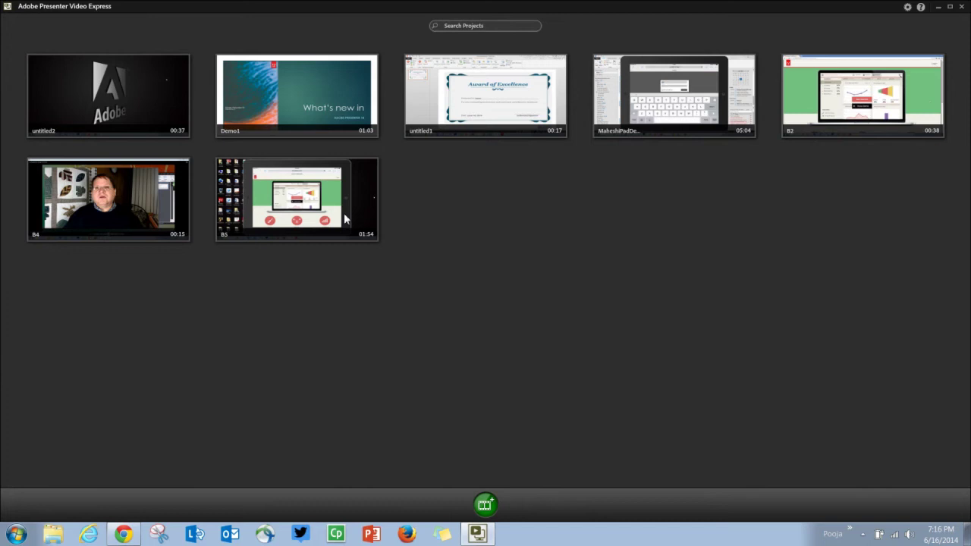
click(908, 7)
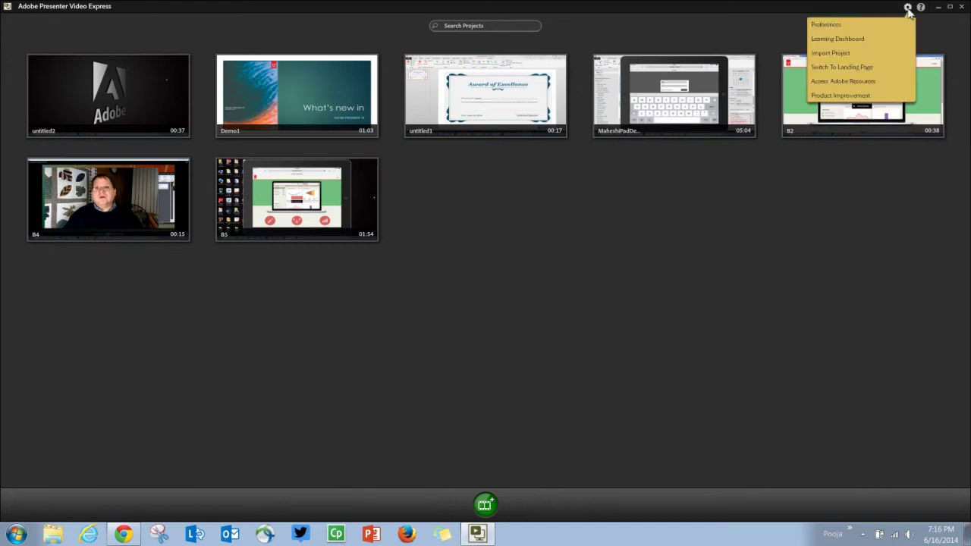
click(875, 66)
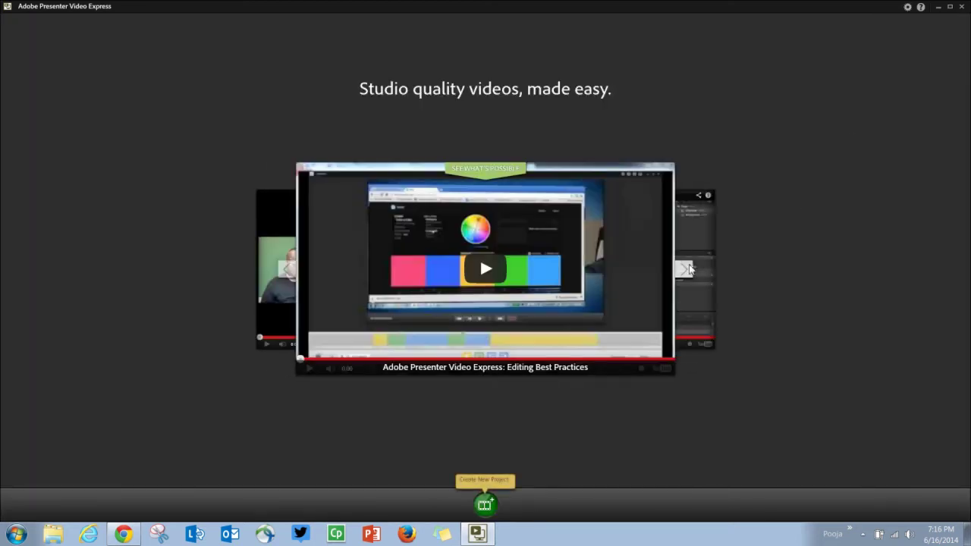
click(690, 270)
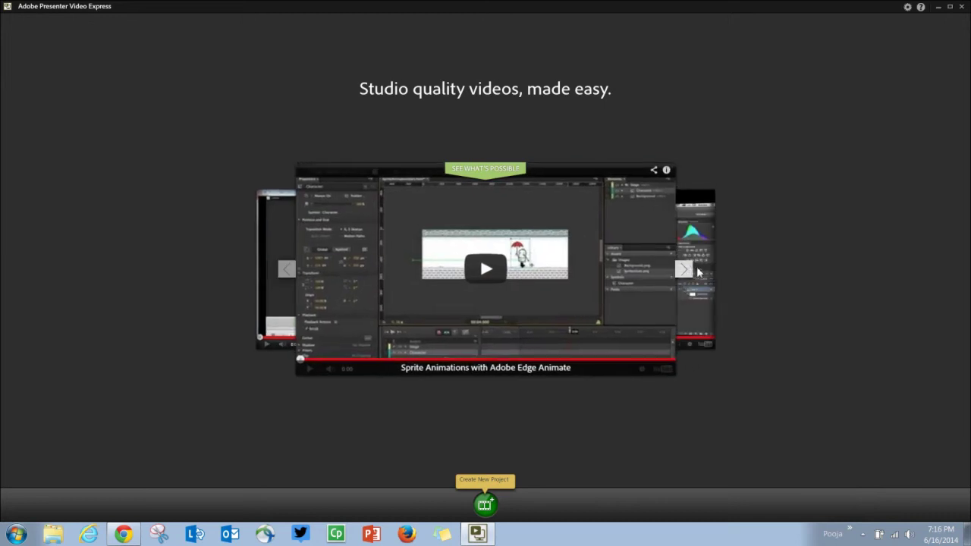
click(686, 270)
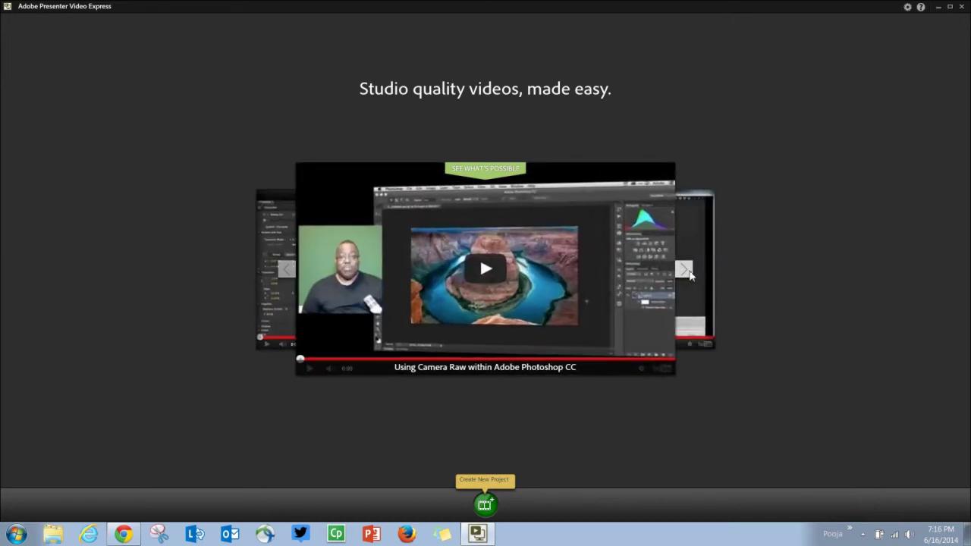
click(686, 270)
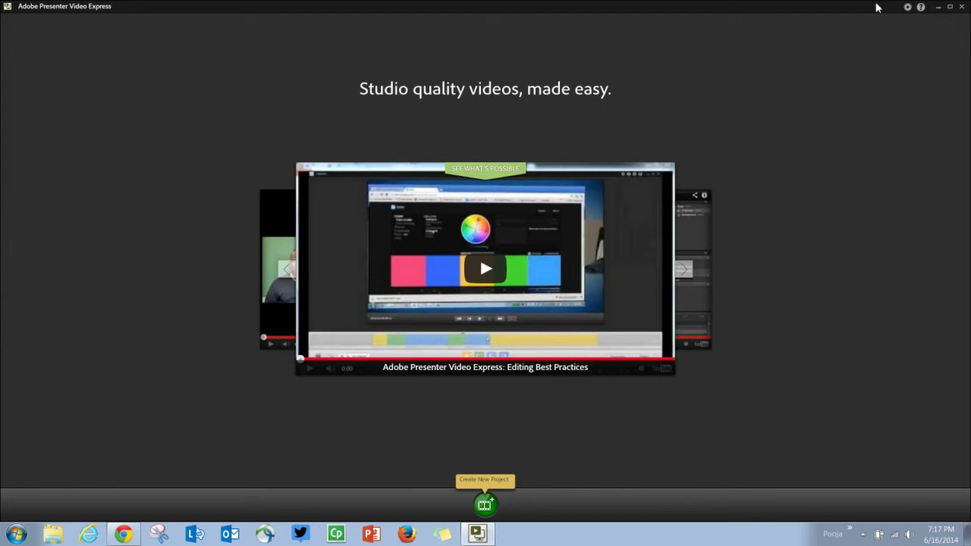
click(907, 7)
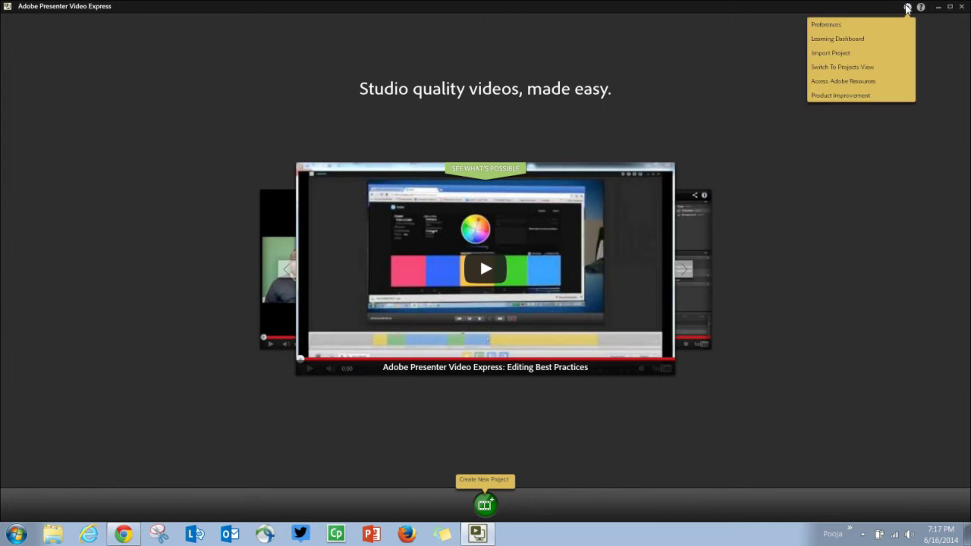
click(853, 68)
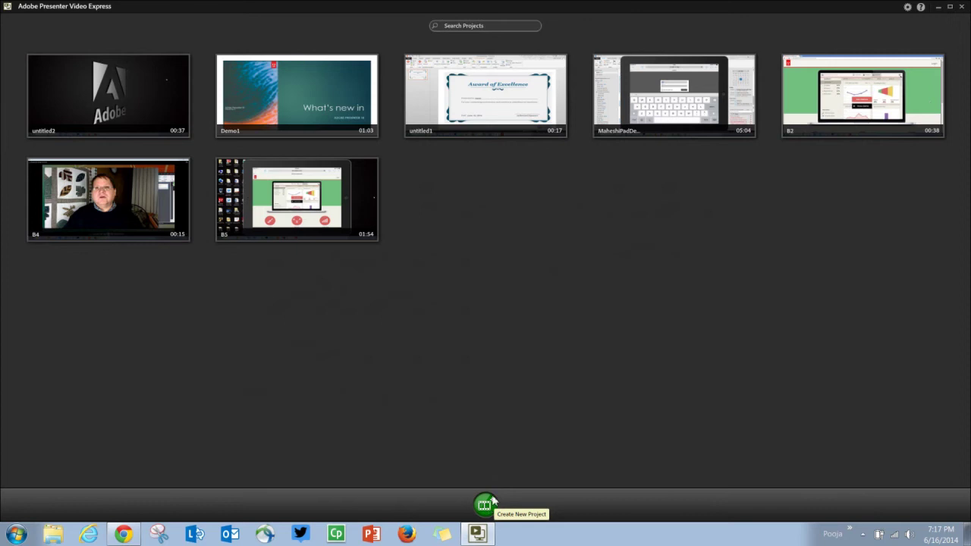
Open the Demo1 project and preview the cubes and globe-glow themes.
click(309, 91)
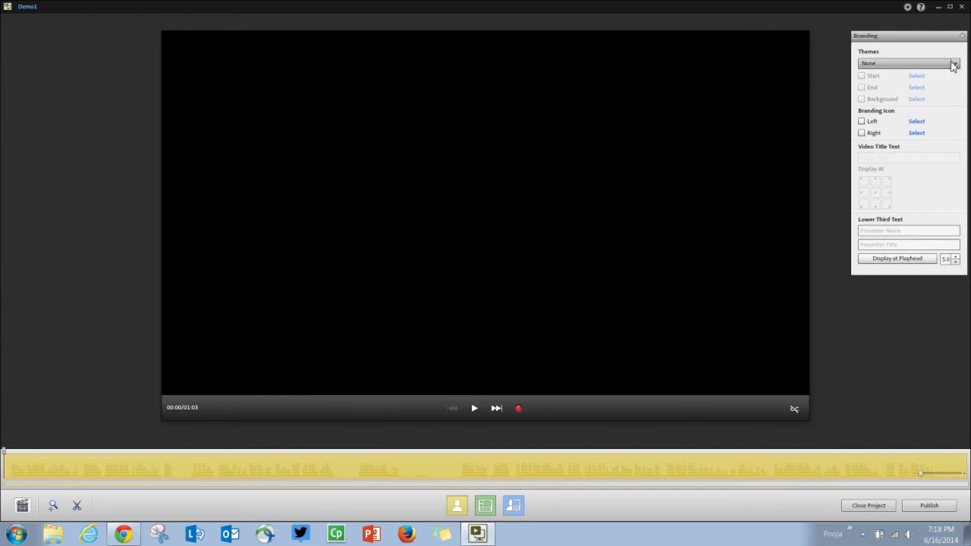
click(950, 63)
click(938, 85)
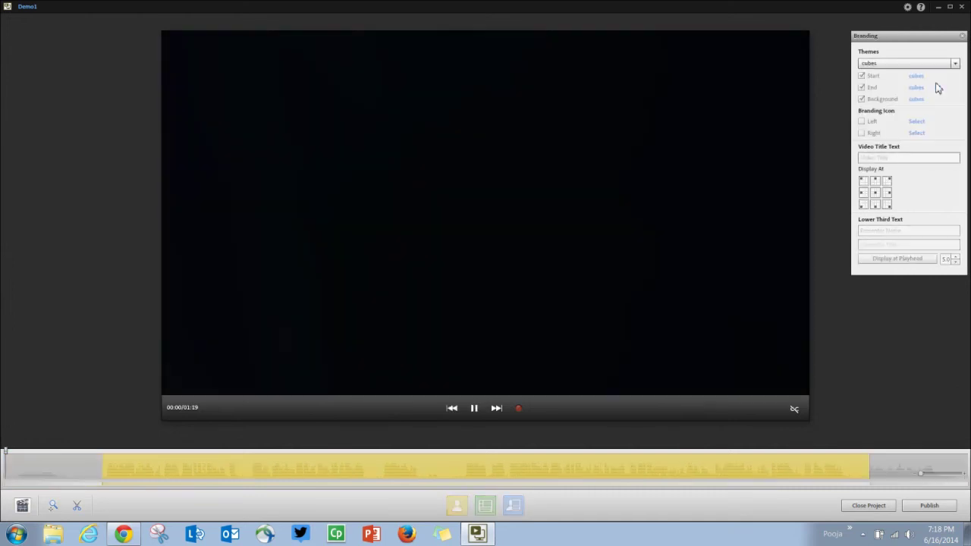
click(943, 62)
click(936, 122)
scroll(935, 63, down, 2)
Try grassroots and globe-linear, apply the yellow2d theme, and pause the preview.
click(936, 65)
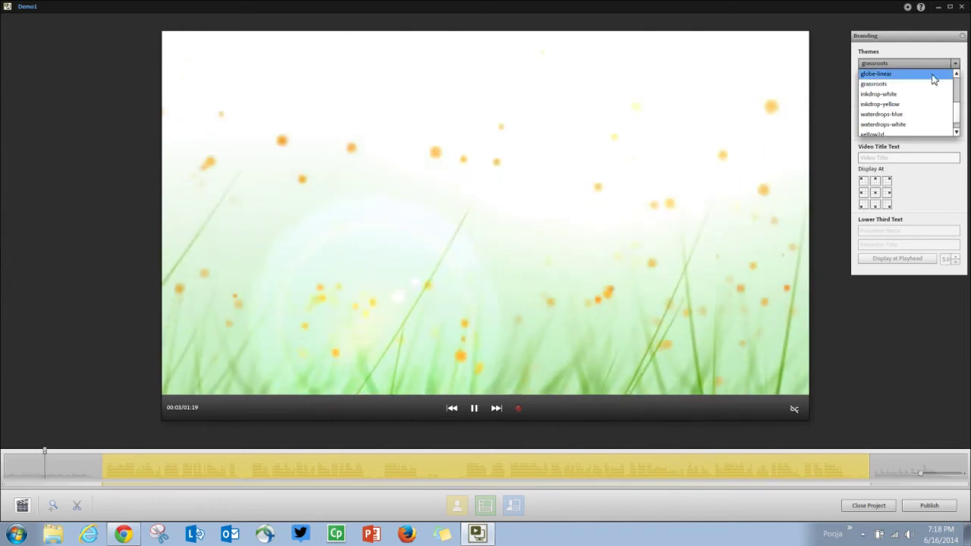
click(938, 74)
click(948, 64)
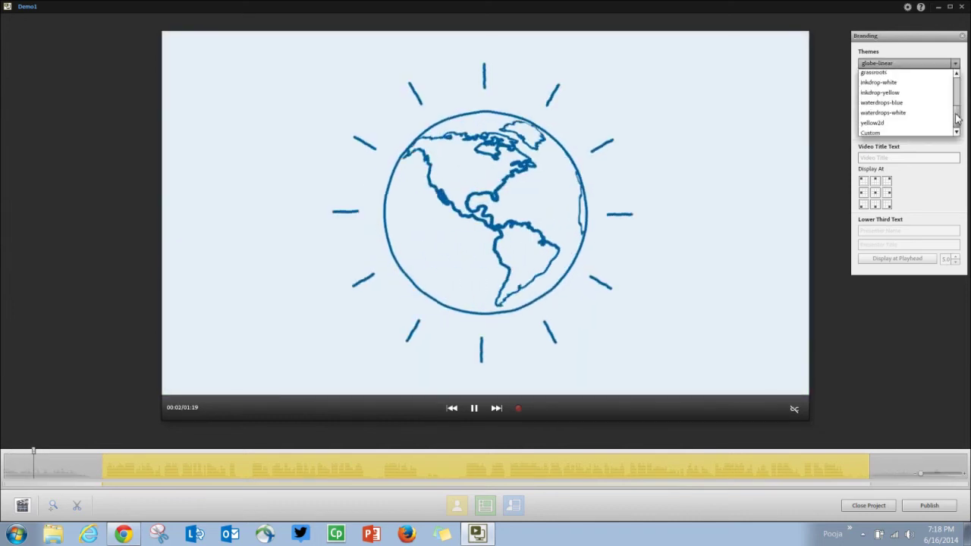
scroll(911, 106, down, 1)
click(920, 123)
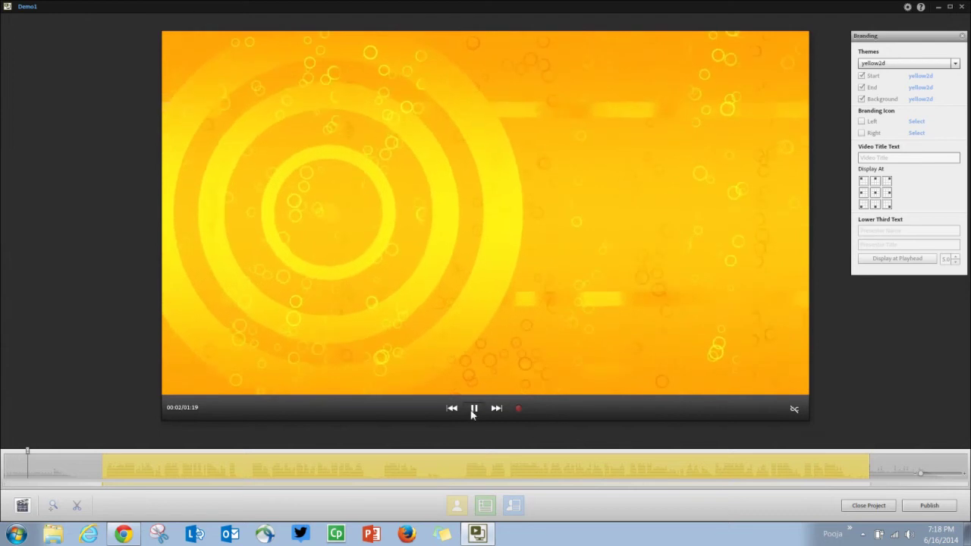
click(474, 408)
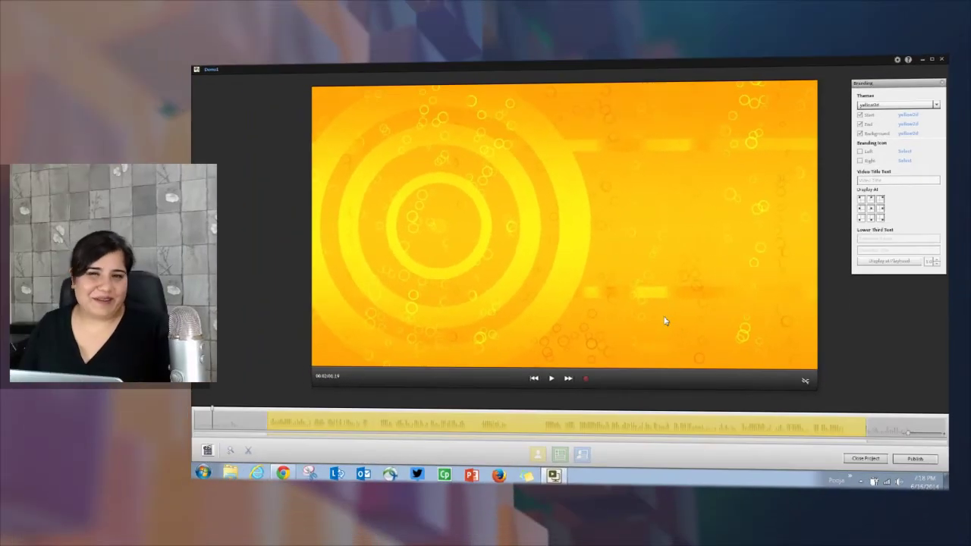
Move the playhead to the start of the presenter's webcam clip on the timeline.
click(270, 417)
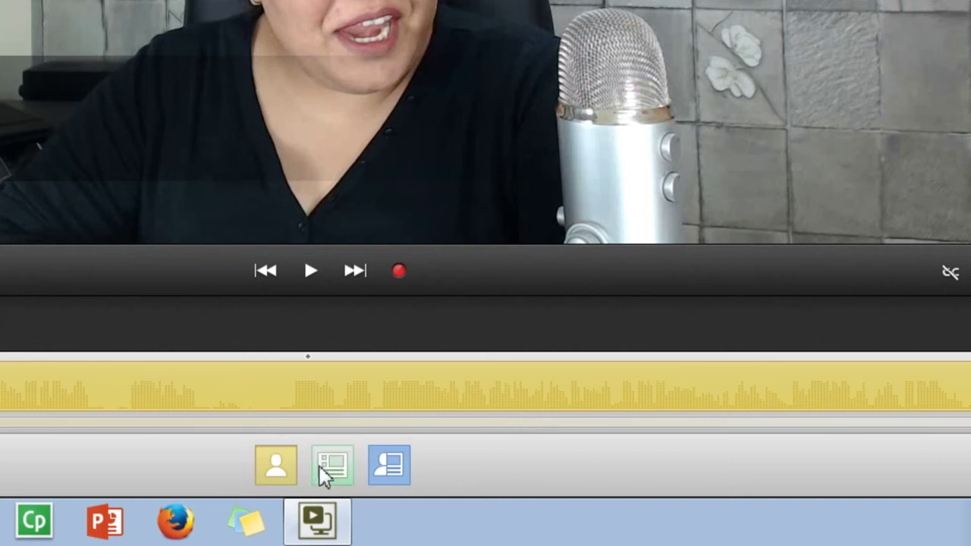
Set slide-only view, then later switch to slide with the presenter on the right.
click(345, 465)
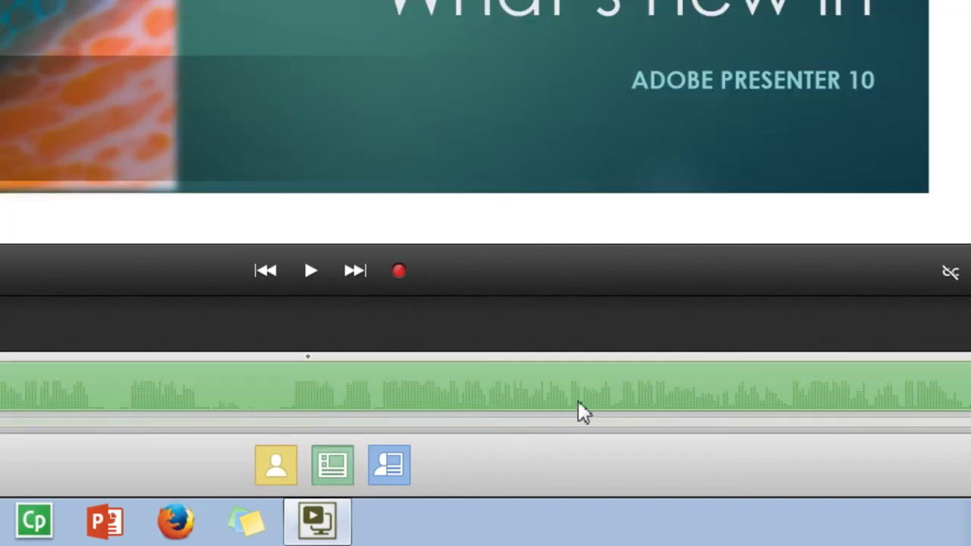
click(284, 398)
click(394, 465)
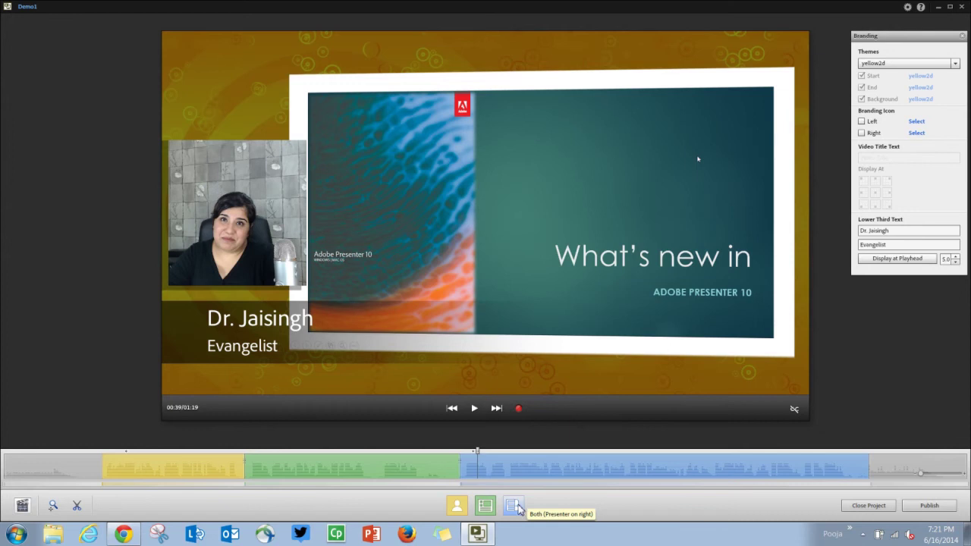
click(510, 508)
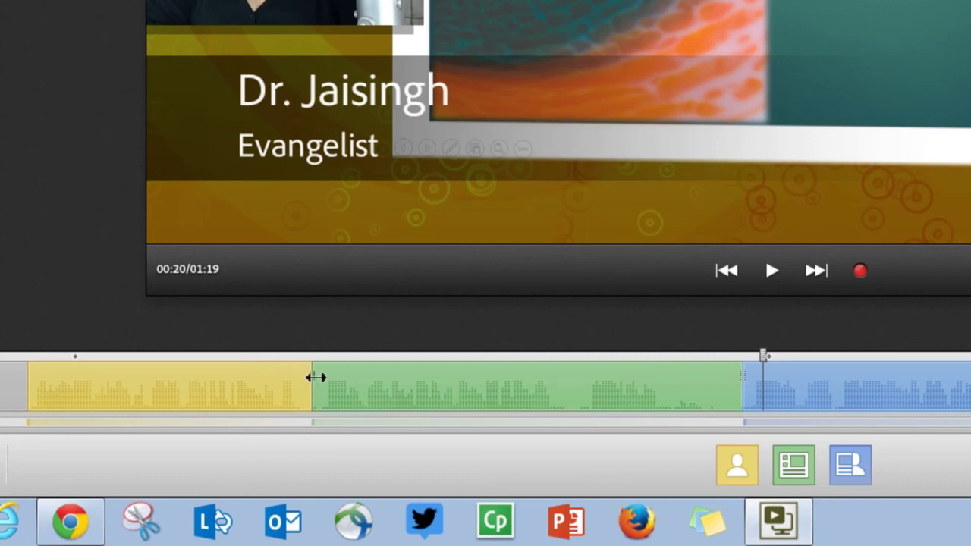
Extend the presenter-only clip and drag away the presenter-with-slide section, leaving slides only.
mouse_move(316, 377)
mouse_down()
mouse_move(516, 385)
mouse_move(194, 365)
mouse_move(446, 371)
mouse_move(237, 371)
mouse_move(352, 375)
mouse_move(291, 374)
mouse_move(299, 377)
mouse_up()
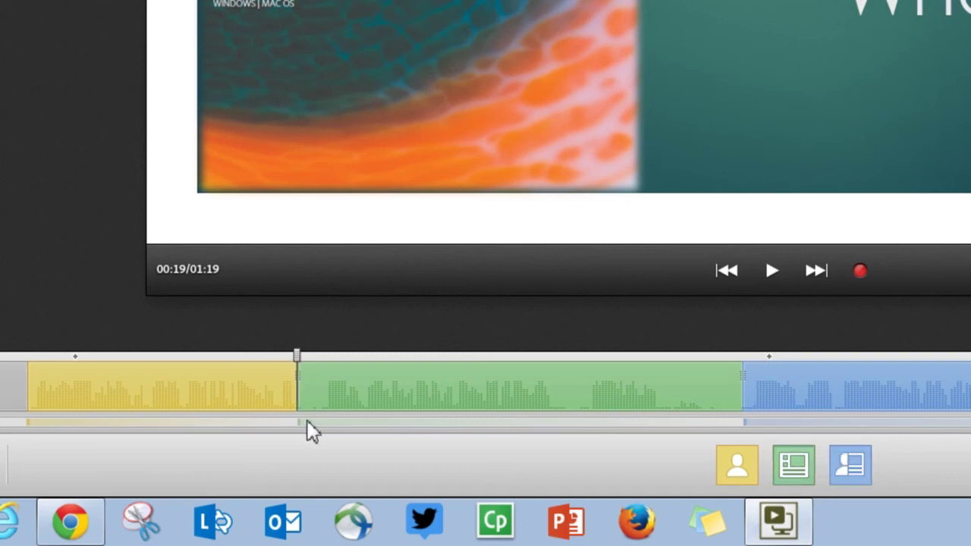
click(745, 376)
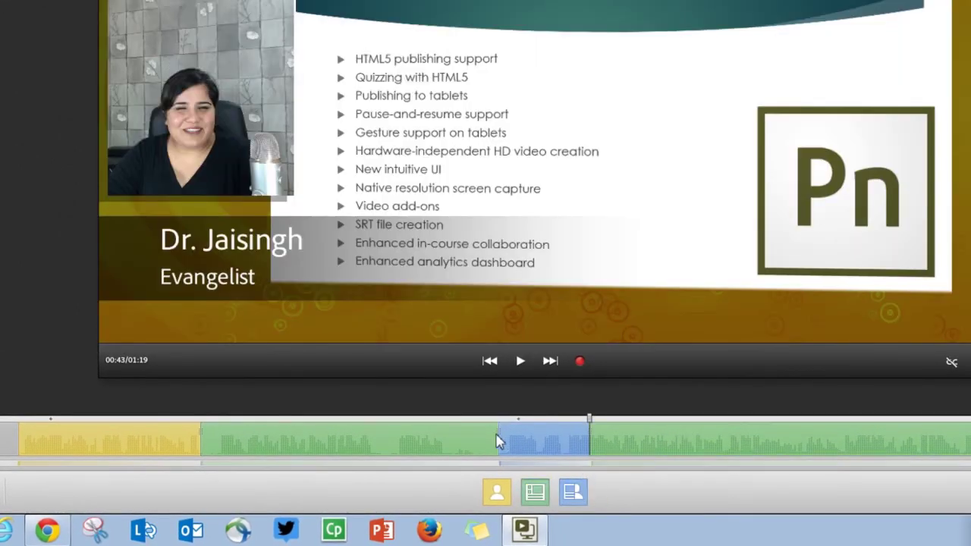
drag(499, 433, 810, 434)
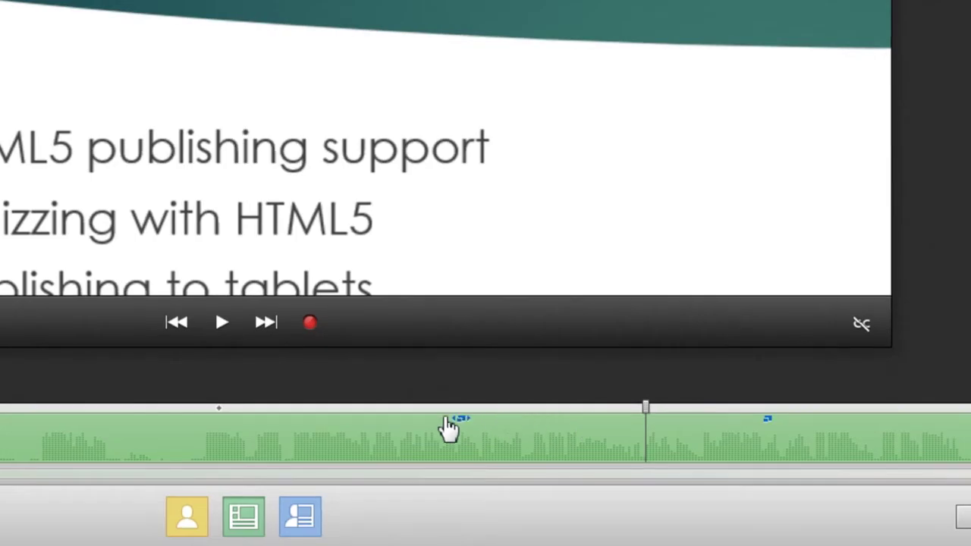
Slide the Pan & Zoom marker onto the feature-list slide section and preview the zoom.
drag(449, 427, 561, 427)
click(768, 430)
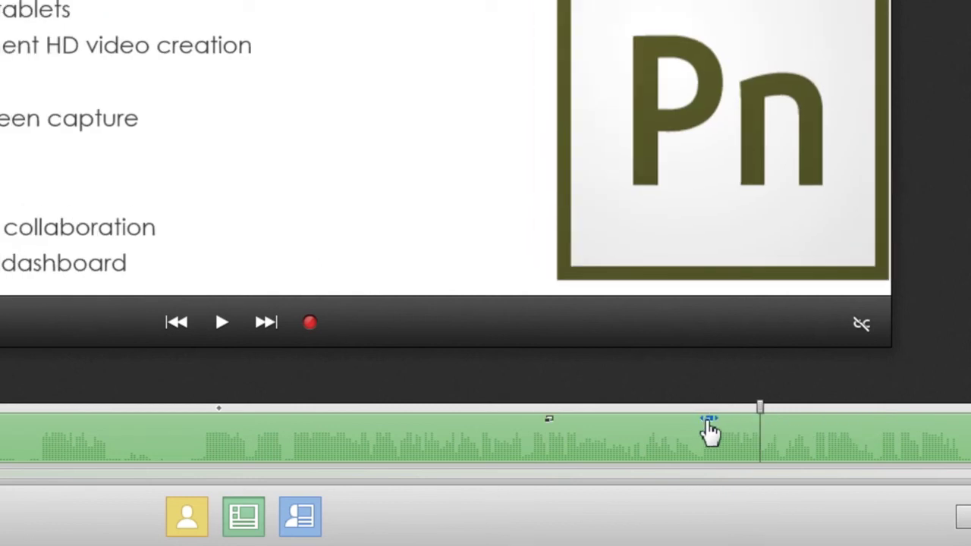
click(707, 429)
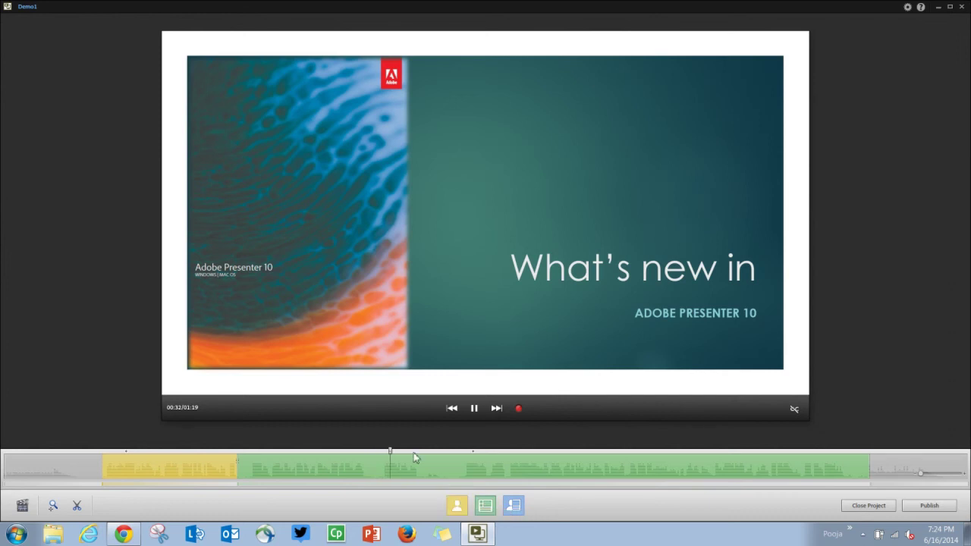
Mark a short unwanted stretch near the title slide, trim it out, and adjust its end.
key(space)
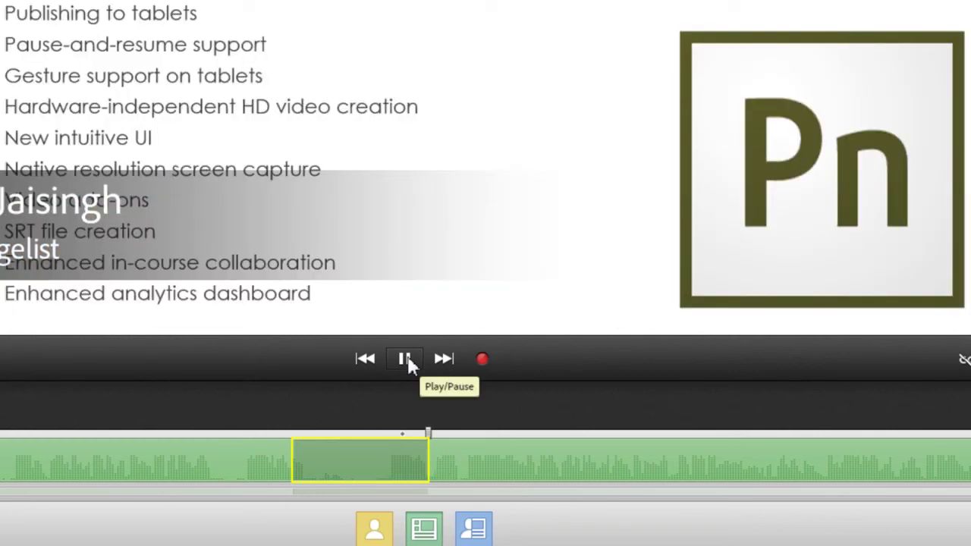
click(405, 359)
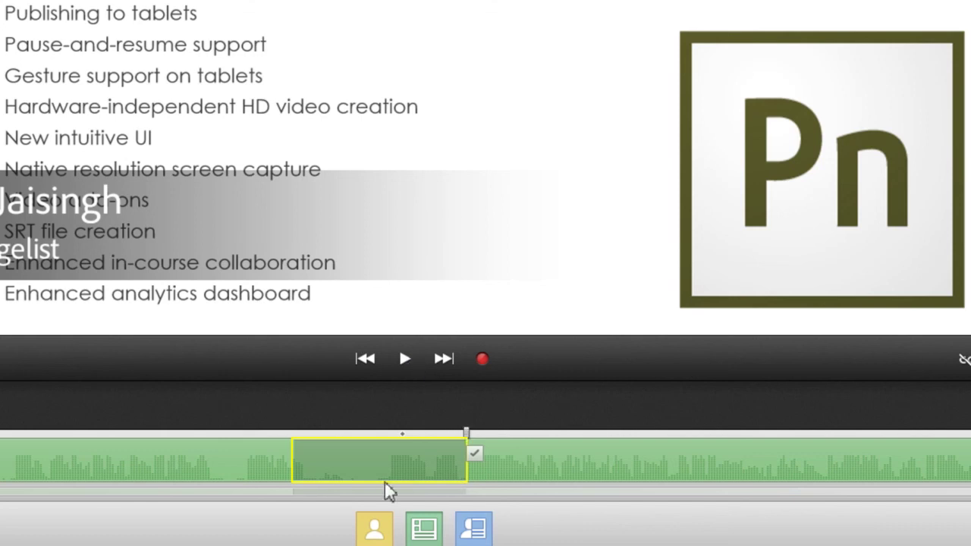
click(288, 471)
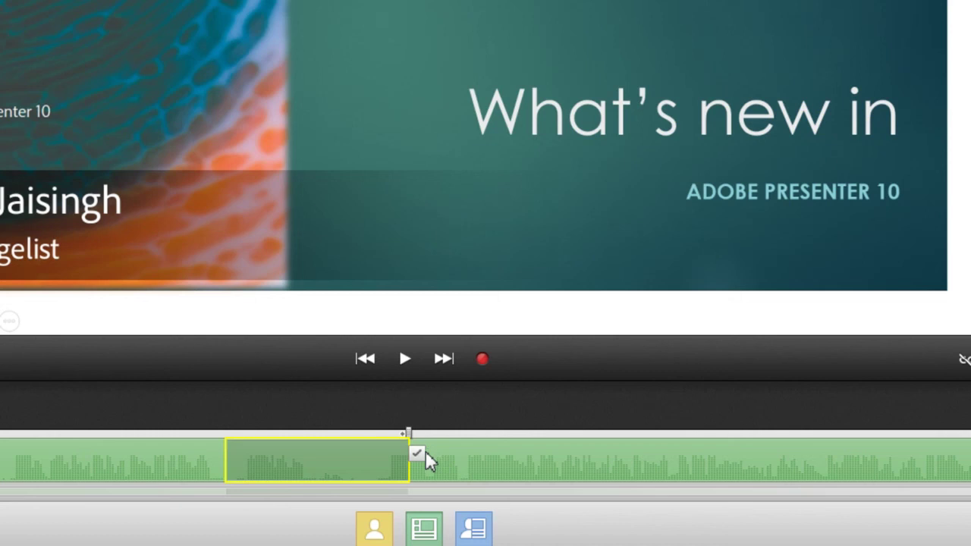
click(422, 452)
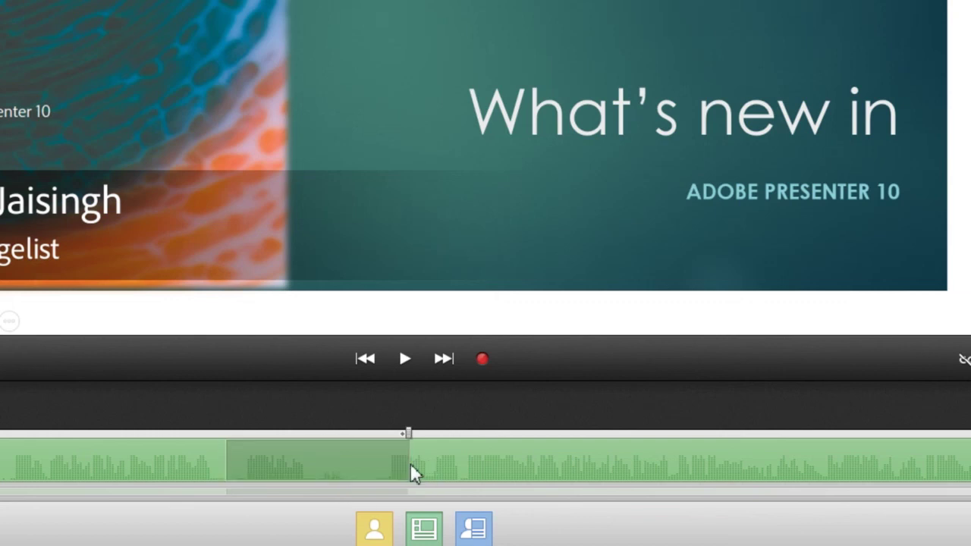
mouse_move(408, 465)
mouse_down()
mouse_move(493, 466)
mouse_move(284, 464)
mouse_move(405, 463)
mouse_up()
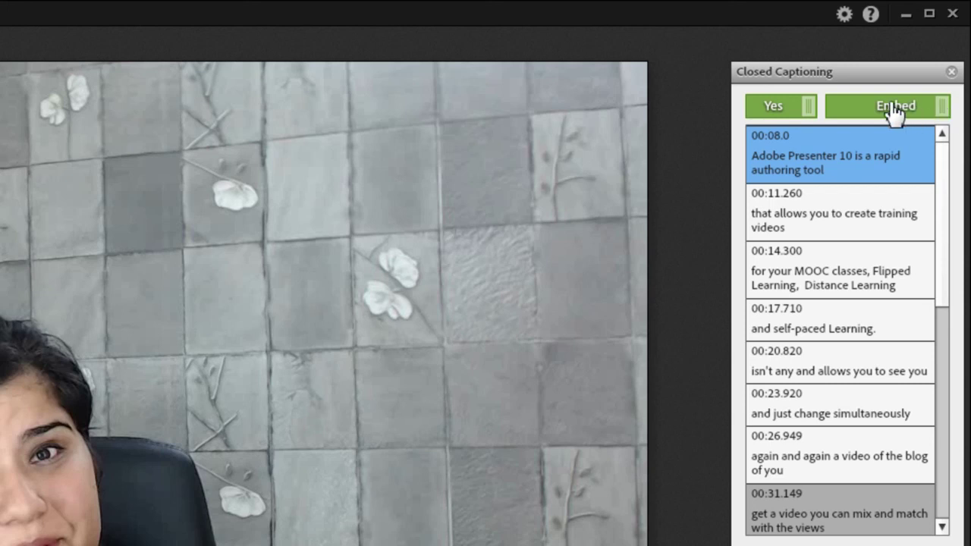
Switch Demo1's closed captioning from Embed to External.
click(895, 110)
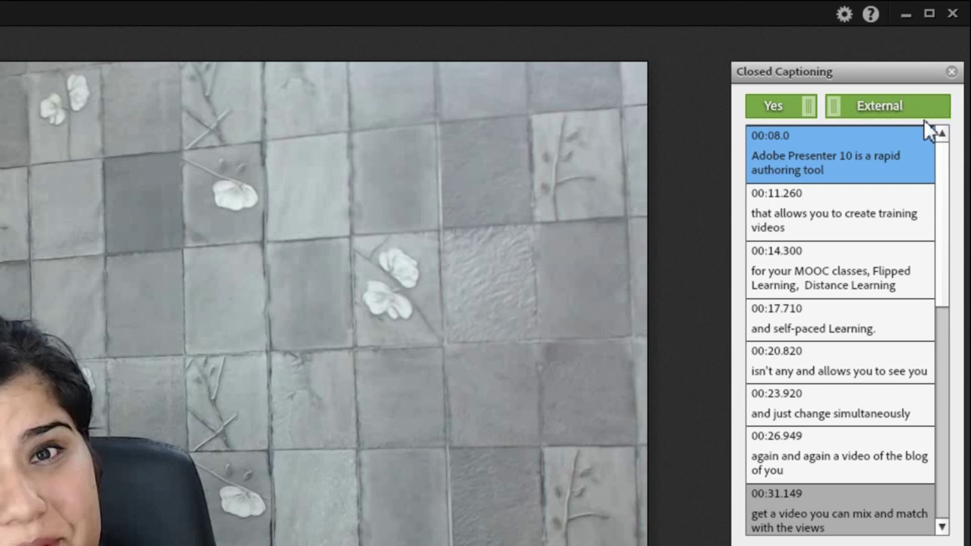